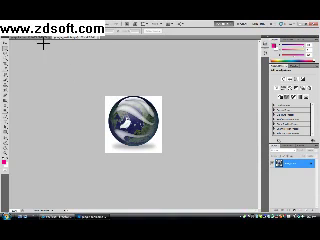
# In the swirl document, duplicate the Background layer.
pyautogui.click(36, 40)
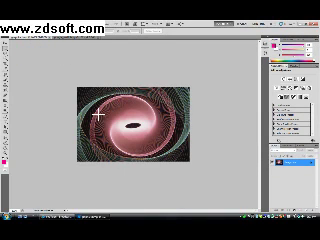
pyautogui.rightClick(287, 167)
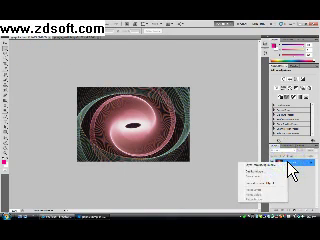
pyautogui.click(282, 177)
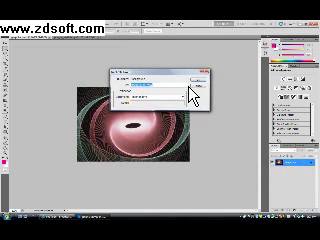
pyautogui.click(198, 80)
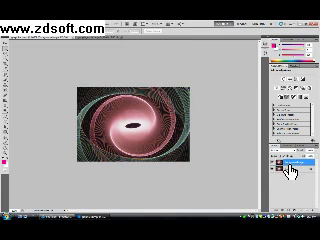
# Delete the original Background layer, leaving only the duplicate.
pyautogui.click(292, 171)
pyautogui.click(312, 213)
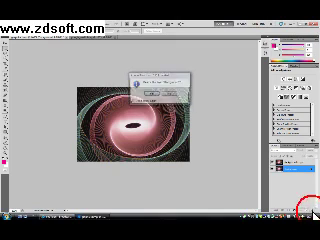
pyautogui.click(151, 94)
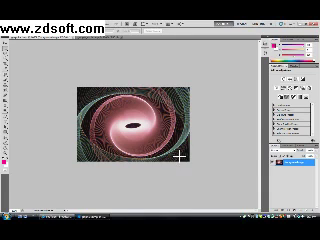
# Select the swirl's top-left background area with the Magic Wand.
pyautogui.click(7, 61)
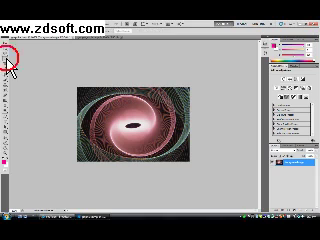
pyautogui.click(86, 97)
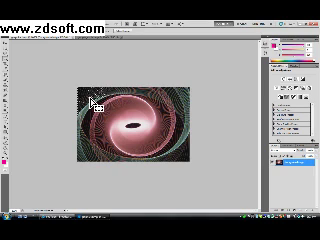
pyautogui.click(86, 95)
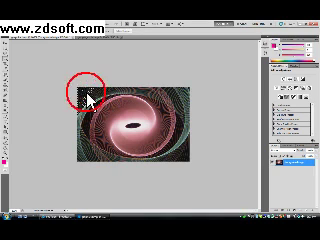
pyautogui.click(86, 120)
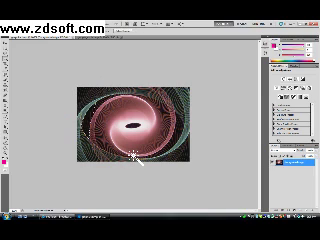
# Erase the background at the top-left corner and down the left edge.
pyautogui.click(131, 153)
pyautogui.click(86, 97)
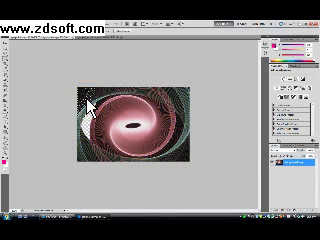
pyautogui.moveTo(88, 105); pyautogui.dragTo(88, 153)
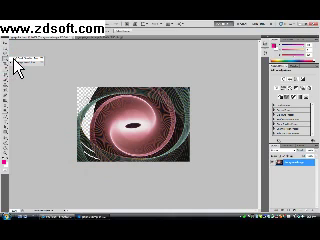
# Erase more of the swirl's background along the left edge and the bottom edge.
pyautogui.click(82, 141)
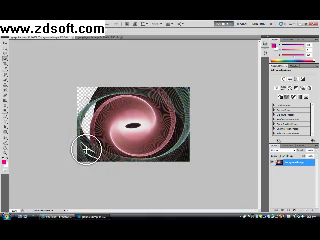
pyautogui.moveTo(100, 155)
pyautogui.mouseDown()
pyautogui.moveTo(145, 160)
pyautogui.moveTo(179, 157)
pyautogui.moveTo(188, 104)
pyautogui.moveTo(183, 90)
pyautogui.moveTo(178, 90)
pyautogui.mouseUp()
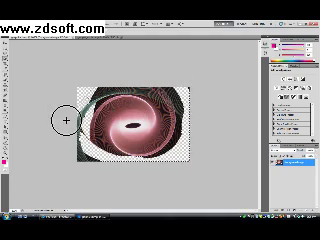
pyautogui.click(8, 47)
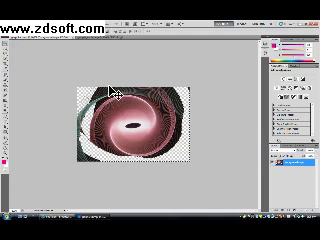
# With the Move Tool active, add a blank layer and drag it beneath the swirl layer.
pyautogui.click(6, 42)
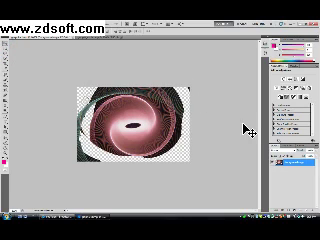
pyautogui.click(306, 211)
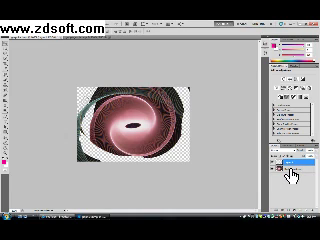
pyautogui.click(290, 170)
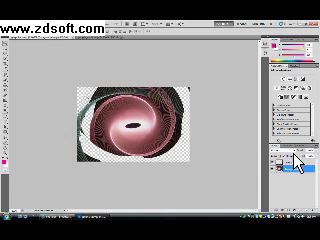
pyautogui.moveTo(291, 160); pyautogui.dragTo(288, 168)
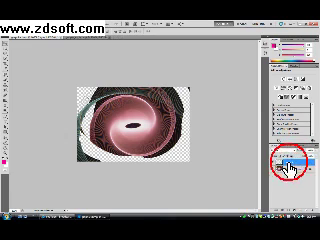
# Set both foreground and background colours to dark gray in the Color Picker.
pyautogui.click(4, 161)
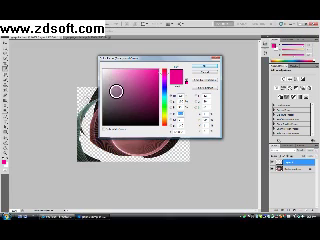
pyautogui.click(107, 111)
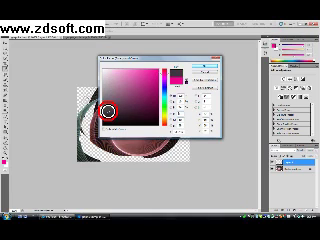
pyautogui.click(203, 70)
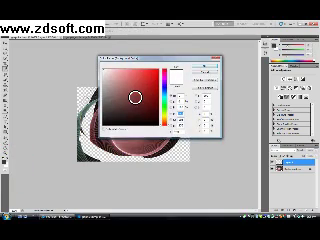
pyautogui.click(110, 118)
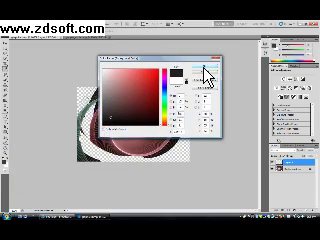
pyautogui.click(203, 68)
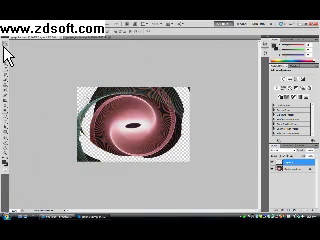
# Fill a canvas-covering rectangle with dark gray and move that layer beneath the swirl.
pyautogui.click(5, 134)
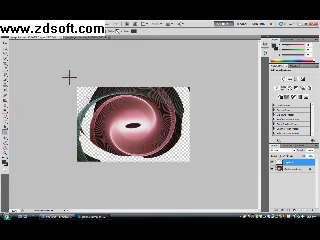
pyautogui.moveTo(68, 77); pyautogui.dragTo(207, 176)
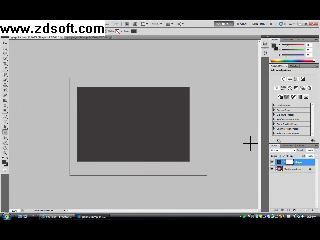
pyautogui.click(5, 43)
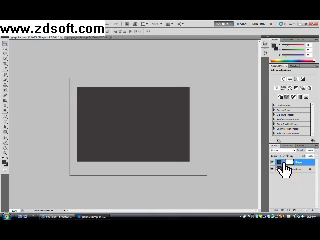
pyautogui.click(289, 166)
pyautogui.moveTo(289, 166); pyautogui.dragTo(291, 178)
pyautogui.moveTo(298, 163); pyautogui.dragTo(298, 177)
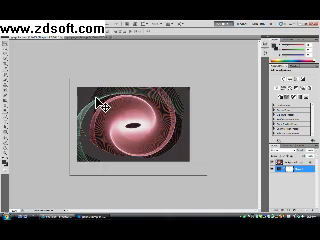
# Select the globe in the globe document, then return to the swirl document.
pyautogui.click(80, 41)
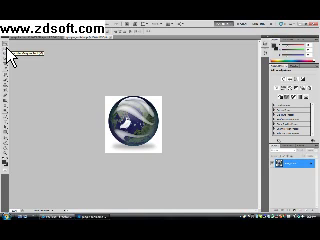
pyautogui.click(6, 47)
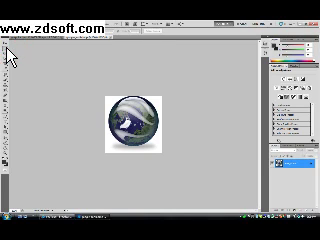
pyautogui.click(100, 83)
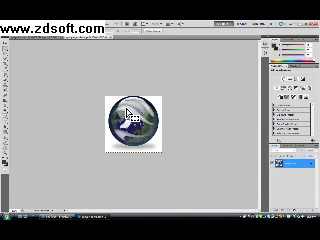
pyautogui.click(46, 39)
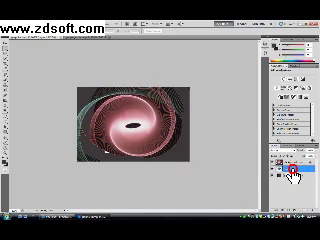
# Move the globe layer to the top and resize it with Free Transform to fit.
pyautogui.moveTo(293, 172); pyautogui.dragTo(292, 161)
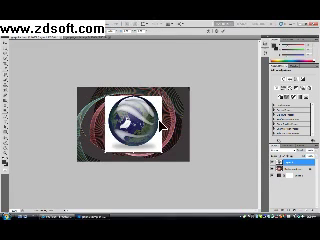
pyautogui.moveTo(162, 124); pyautogui.dragTo(190, 127)
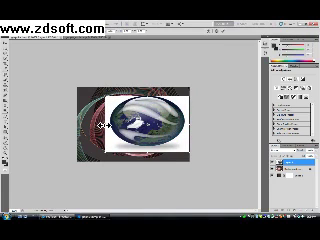
pyautogui.moveTo(103, 125)
pyautogui.mouseDown()
pyautogui.moveTo(76, 124)
pyautogui.moveTo(96, 130)
pyautogui.mouseUp()
pyautogui.moveTo(189, 125); pyautogui.dragTo(158, 123)
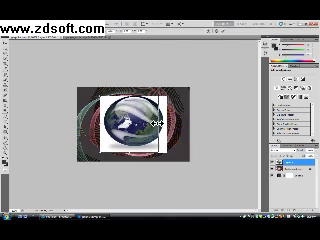
pyautogui.click(5, 46)
pyautogui.click(161, 92)
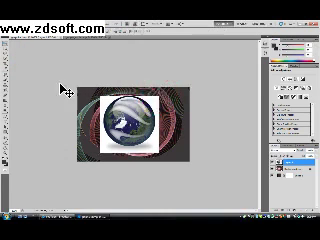
# Erase the white backdrop along the globe's left edge with the Eraser.
pyautogui.click(5, 58)
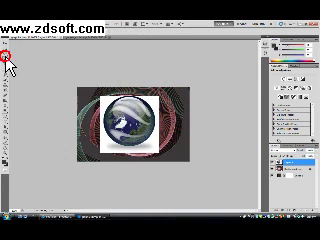
pyautogui.click(106, 101)
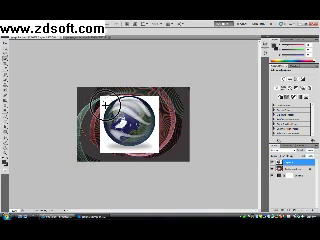
pyautogui.moveTo(104, 101); pyautogui.dragTo(106, 138)
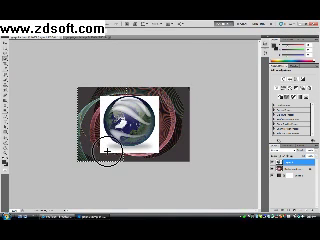
pyautogui.moveTo(110, 158); pyautogui.dragTo(107, 150)
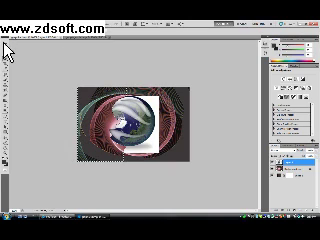